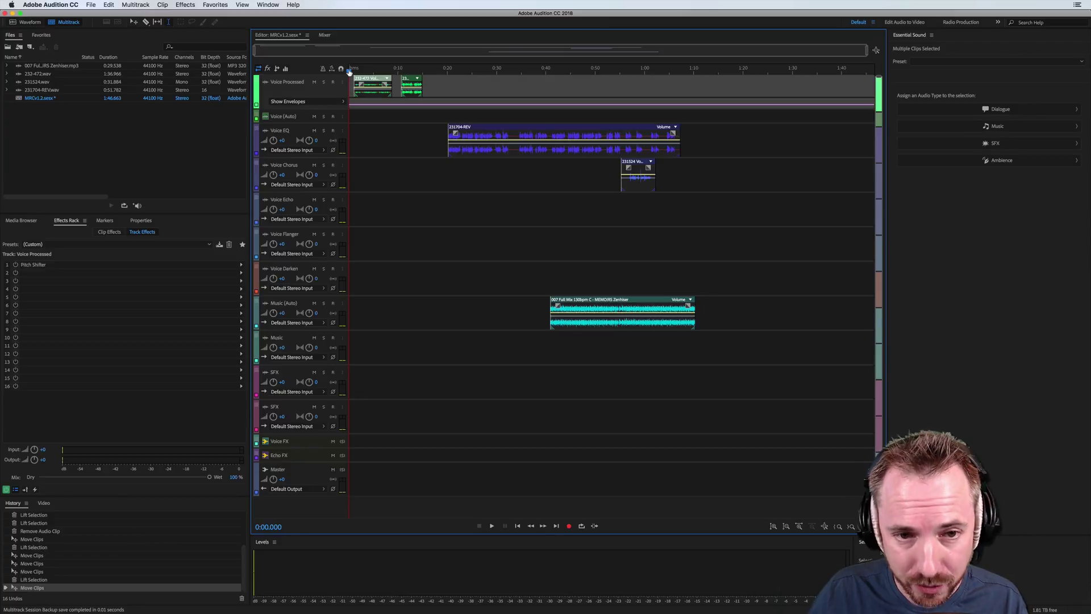
{"action": "scroll", "coordinate": [349, 71], "scroll_direction": "up", "scroll_amount": 2}
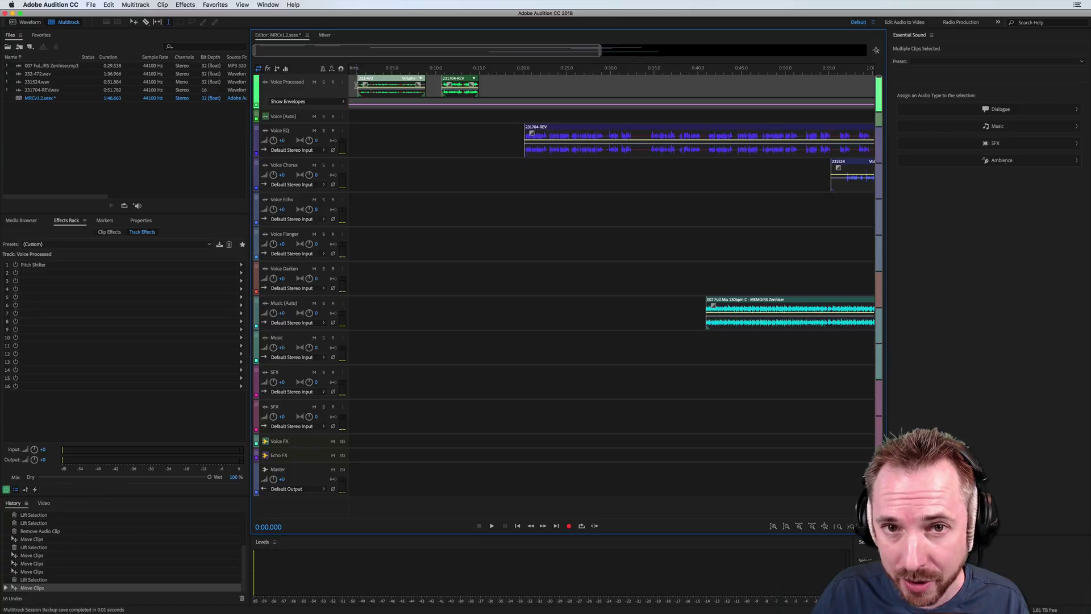
- Play back the first two voice clips on the Voice Processed track
{"action": "left_click", "coordinate": [358, 85]}
{"action": "scroll", "coordinate": [375, 85], "scroll_direction": "up", "scroll_amount": 5}
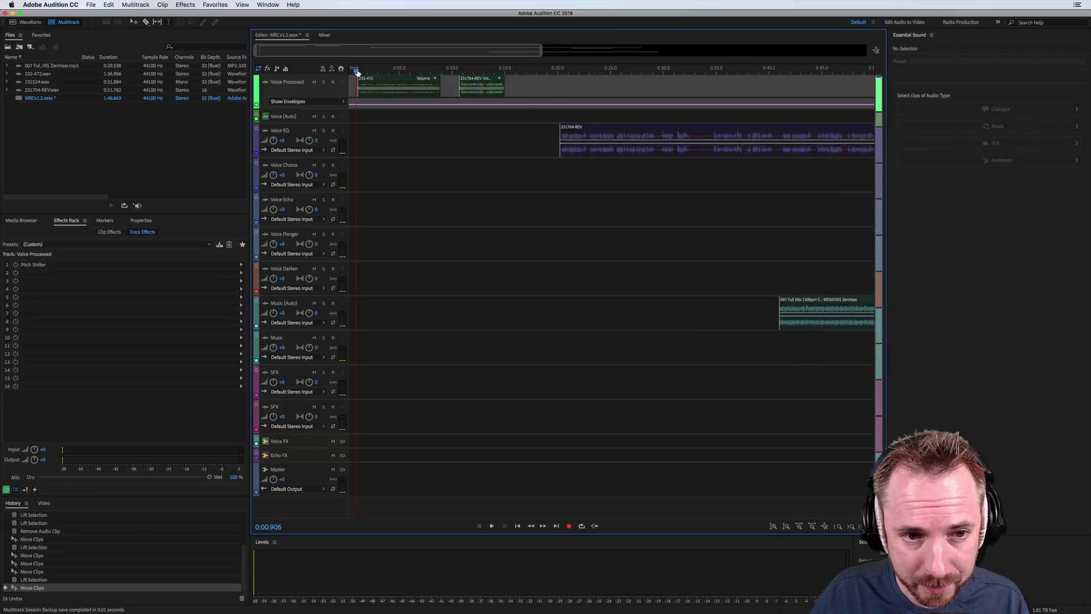
{"action": "left_click", "coordinate": [362, 90]}
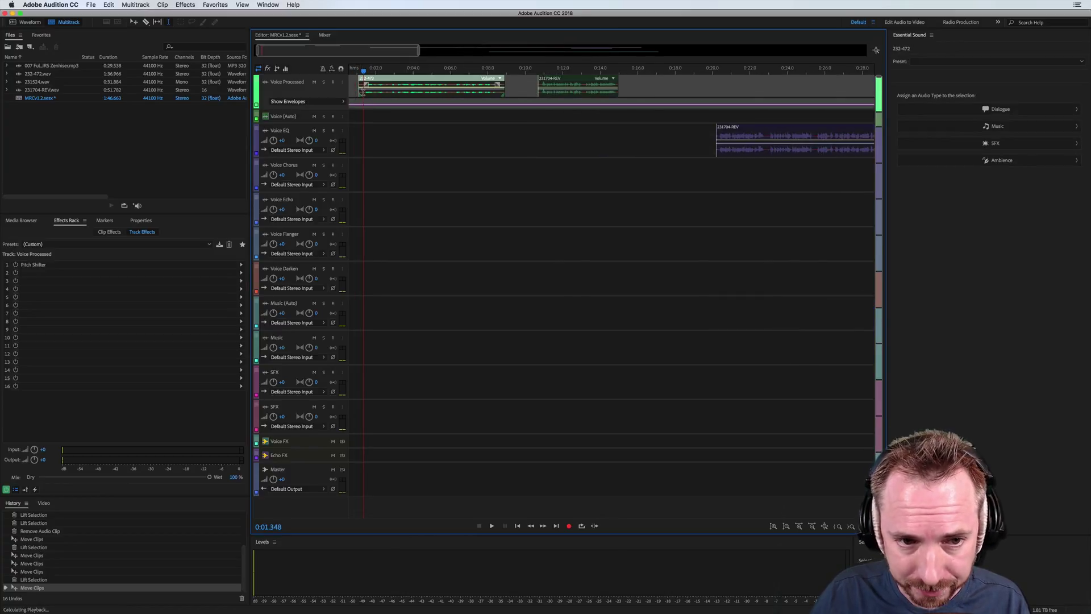
{"action": "key", "text": "space"}
{"action": "key", "text": "space"}
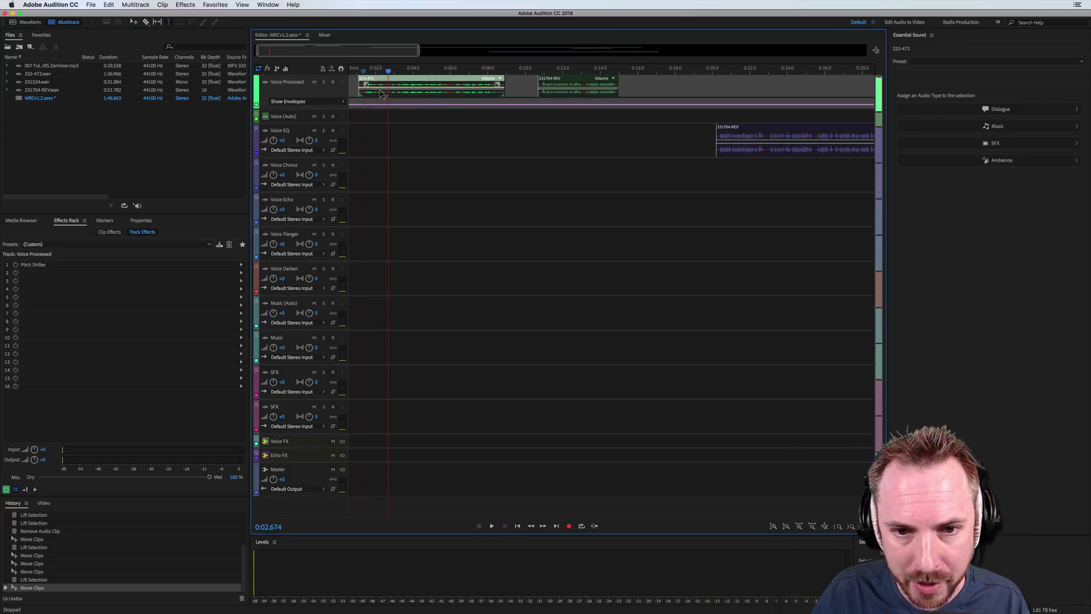
{"action": "left_click", "coordinate": [543, 86]}
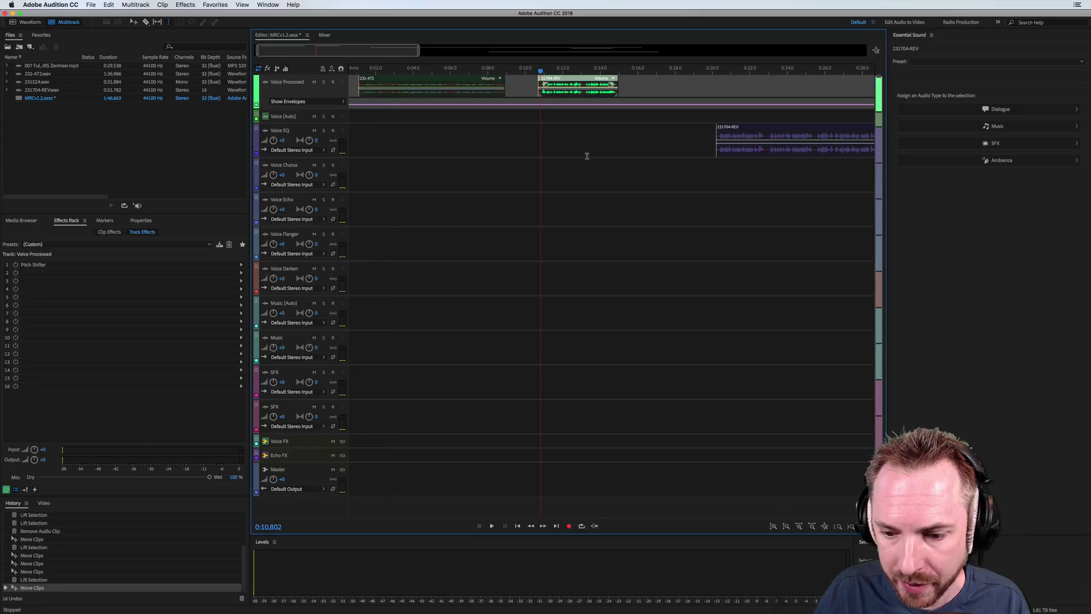
{"action": "key", "text": "space"}
{"action": "key", "text": "space"}
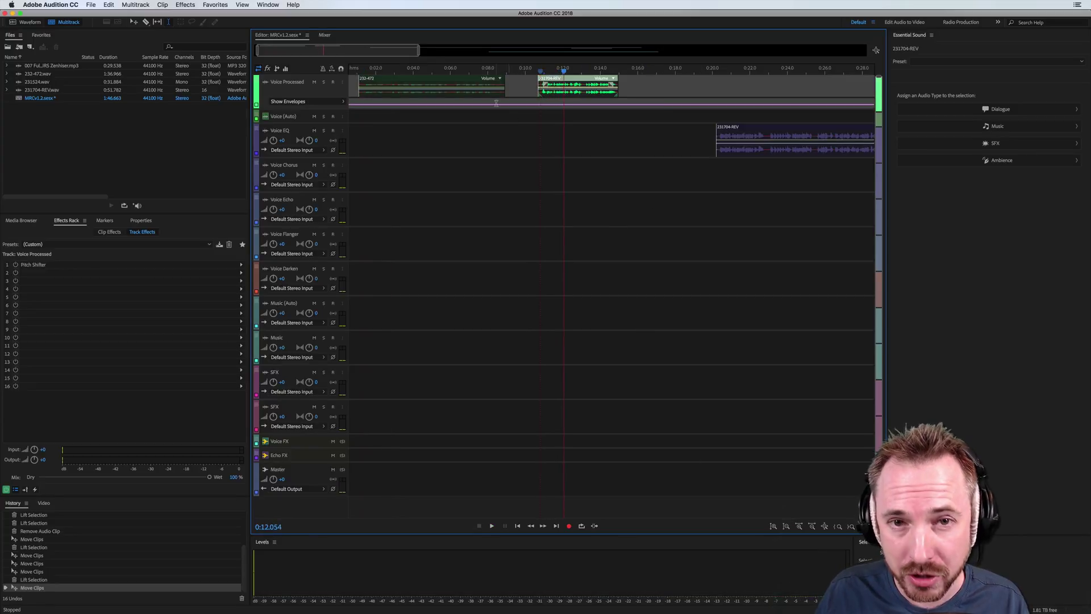
{"action": "scroll", "coordinate": [364, 75], "scroll_direction": "down", "scroll_amount": 3}
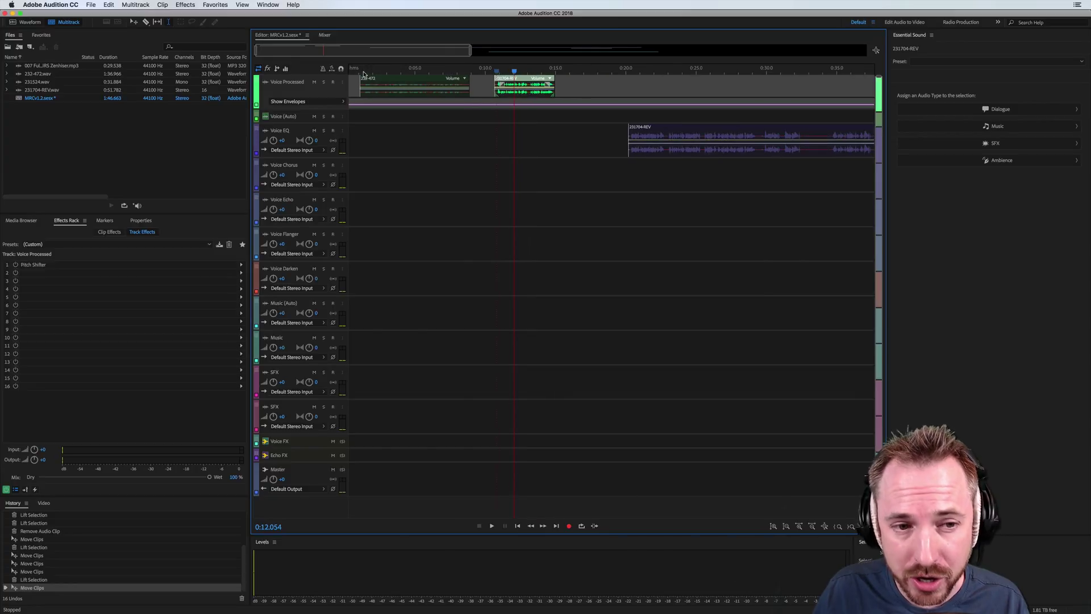
{"action": "scroll", "coordinate": [364, 75], "scroll_direction": "down", "scroll_amount": 3}
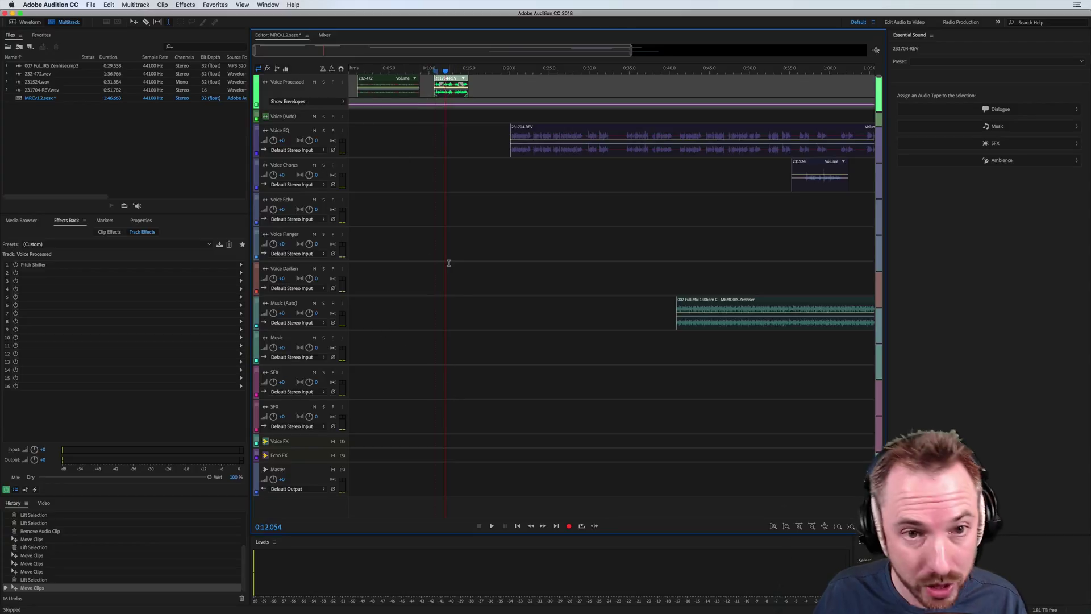
- Move clip 232-472 onto Voice Darken and play it through the darkening effects
{"action": "left_click", "coordinate": [352, 276]}
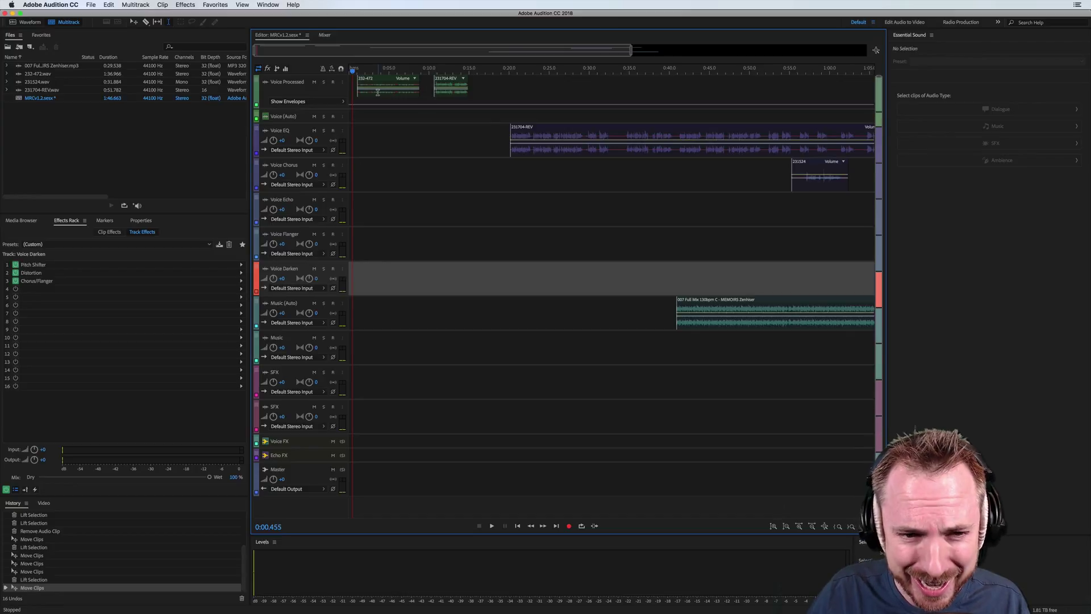
{"action": "left_click_drag", "start_coordinate": [378, 92], "coordinate": [377, 282]}
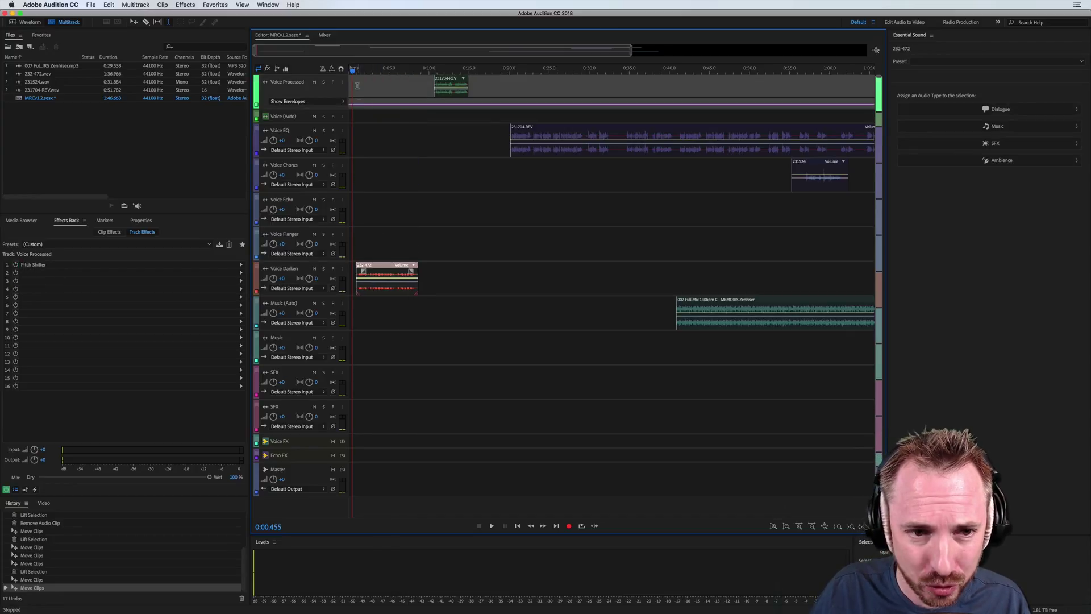
{"action": "scroll", "coordinate": [352, 71], "scroll_direction": "up", "scroll_amount": 5}
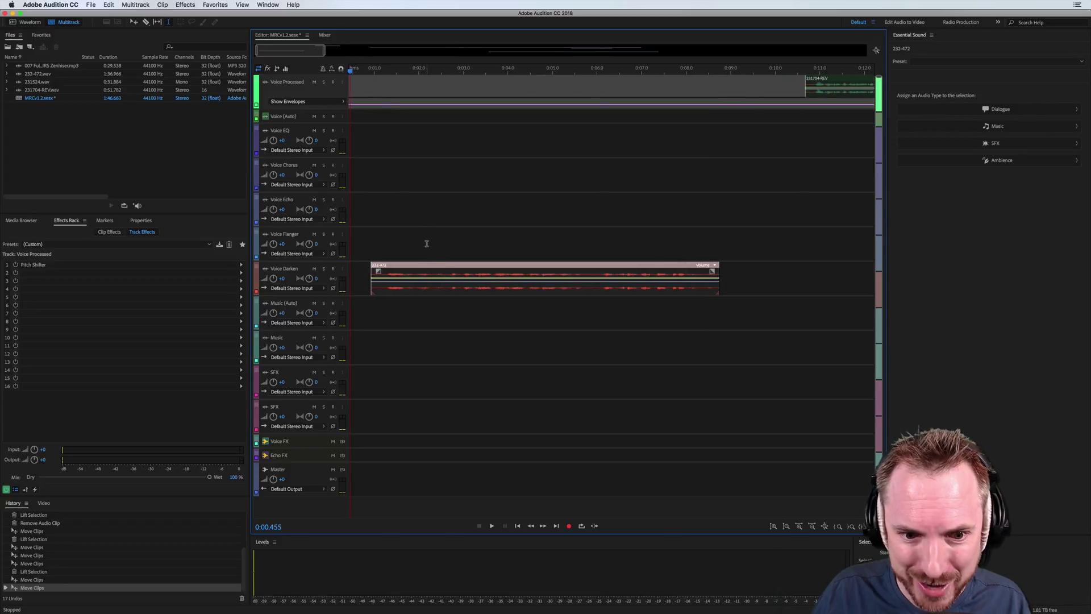
{"action": "left_click", "coordinate": [379, 285]}
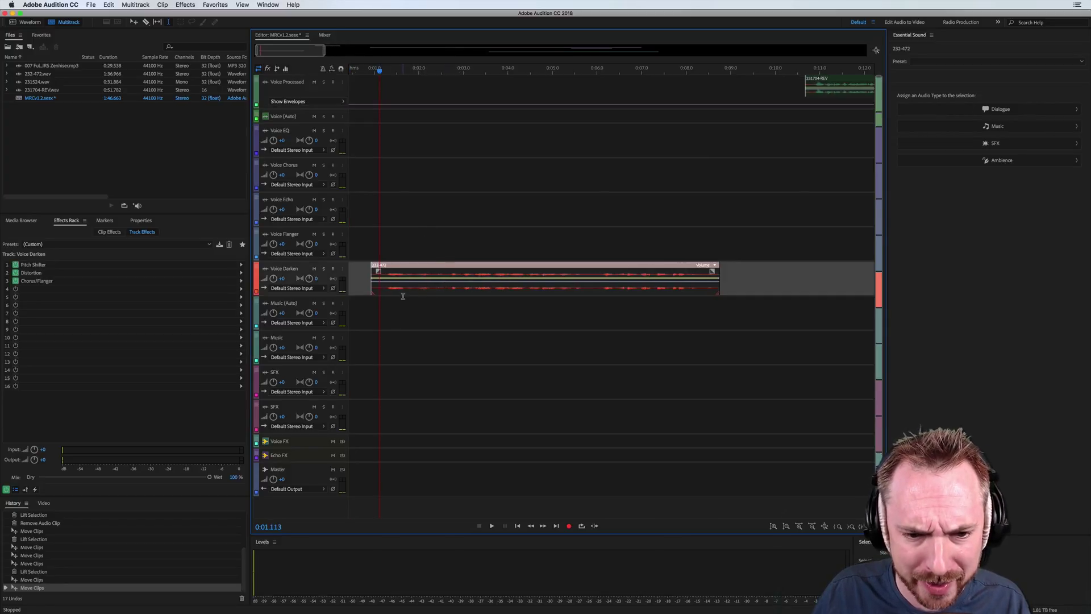
{"action": "key", "text": "space"}
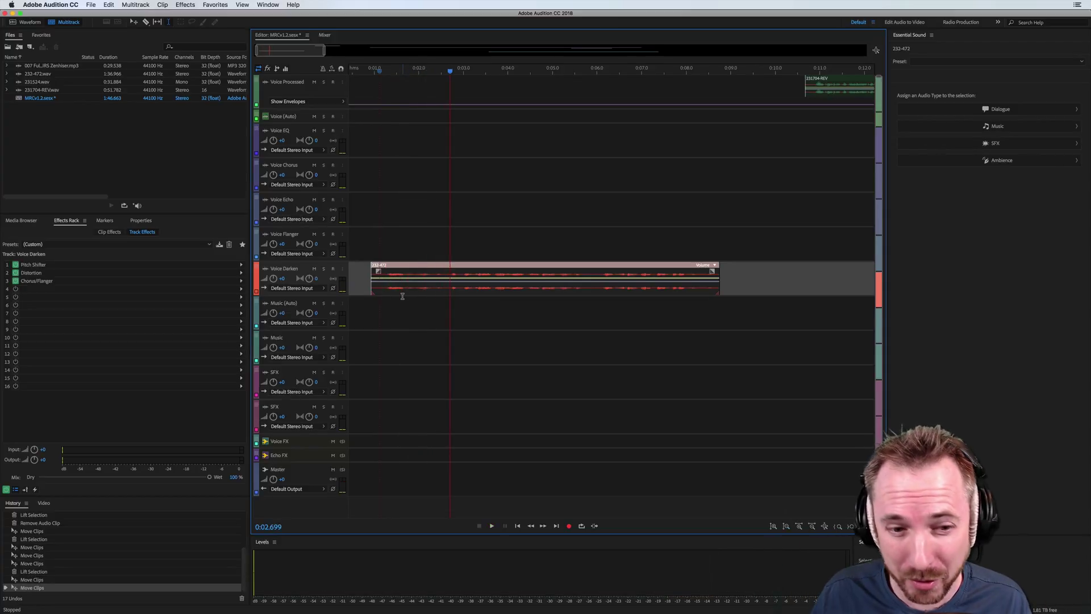
{"action": "left_click", "coordinate": [367, 276]}
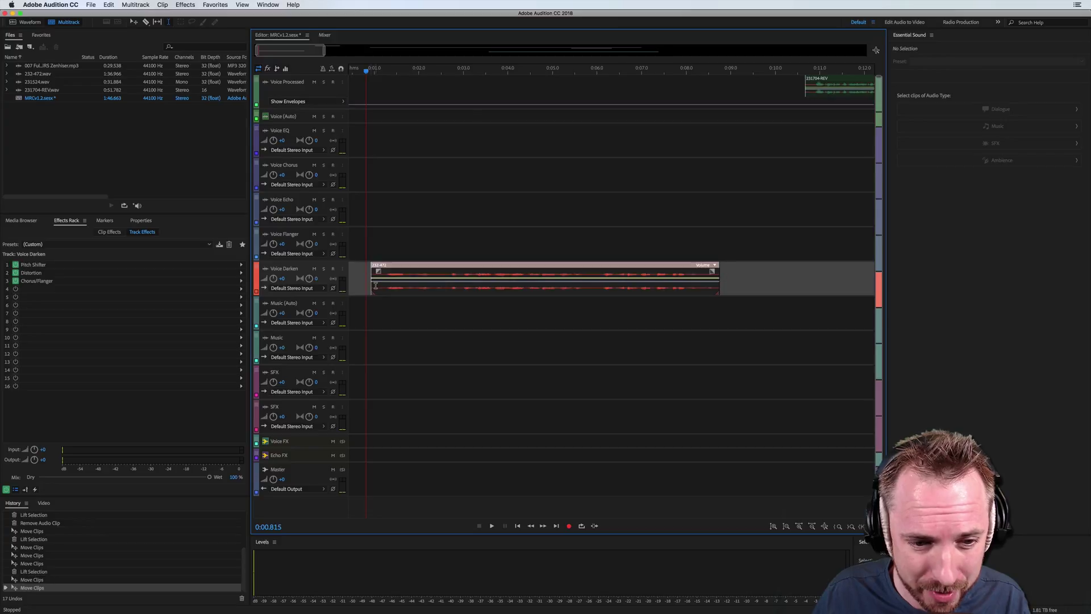
- Enable Studio Reverb on the Voice FX bus and preview the clip
{"action": "left_click", "coordinate": [355, 442]}
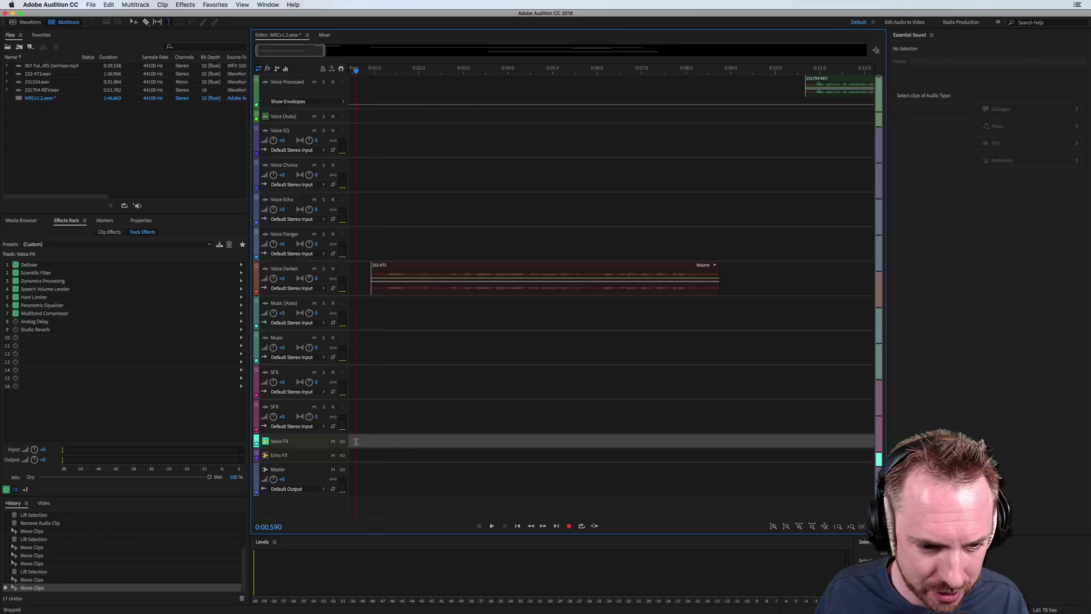
{"action": "left_click", "coordinate": [15, 329]}
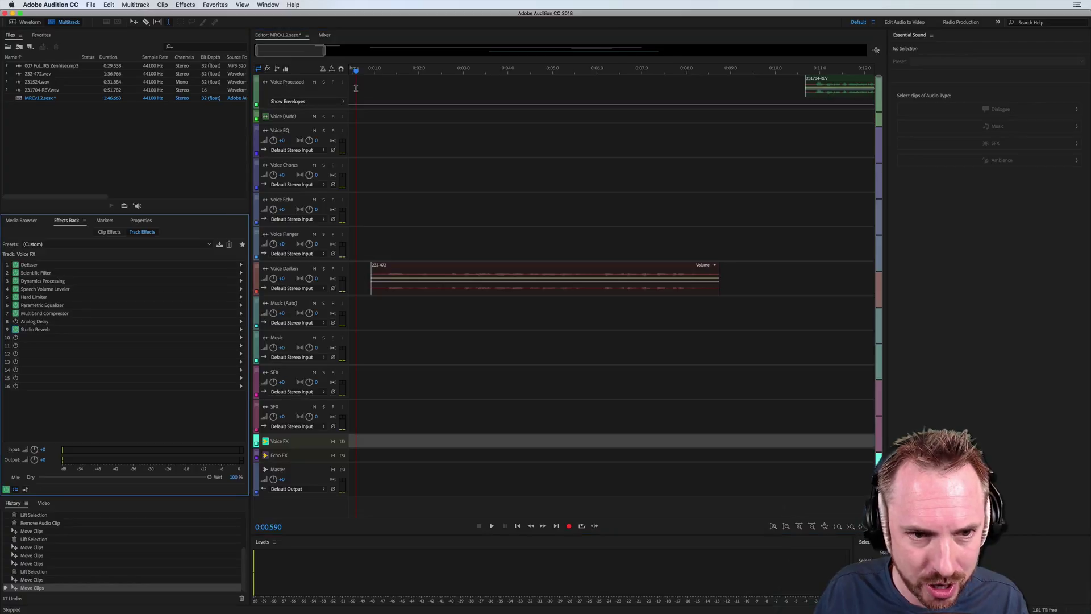
{"action": "left_click", "coordinate": [375, 70]}
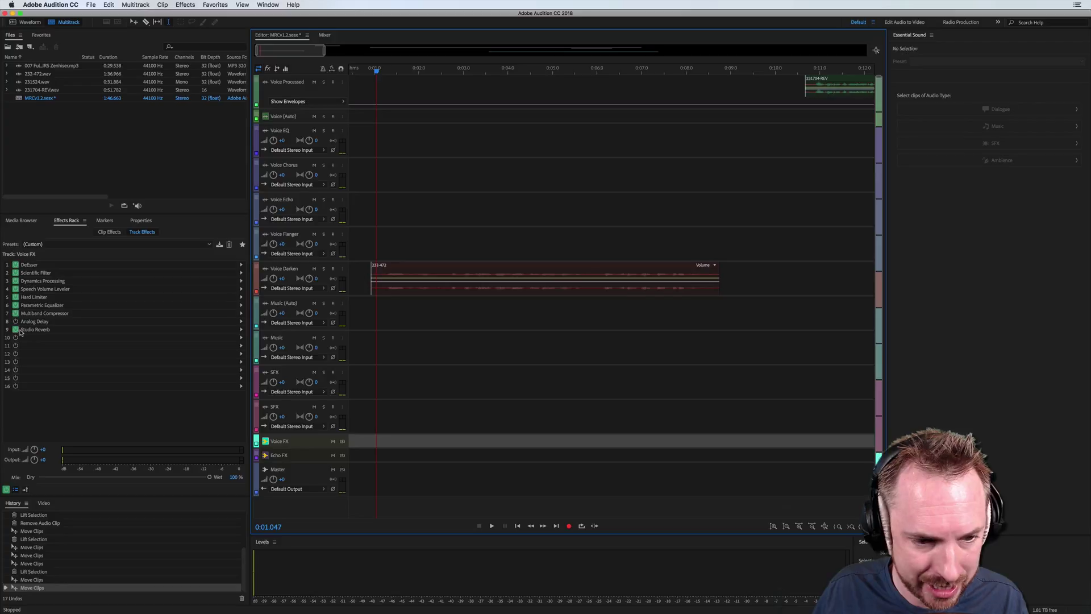
{"action": "key", "text": "space"}
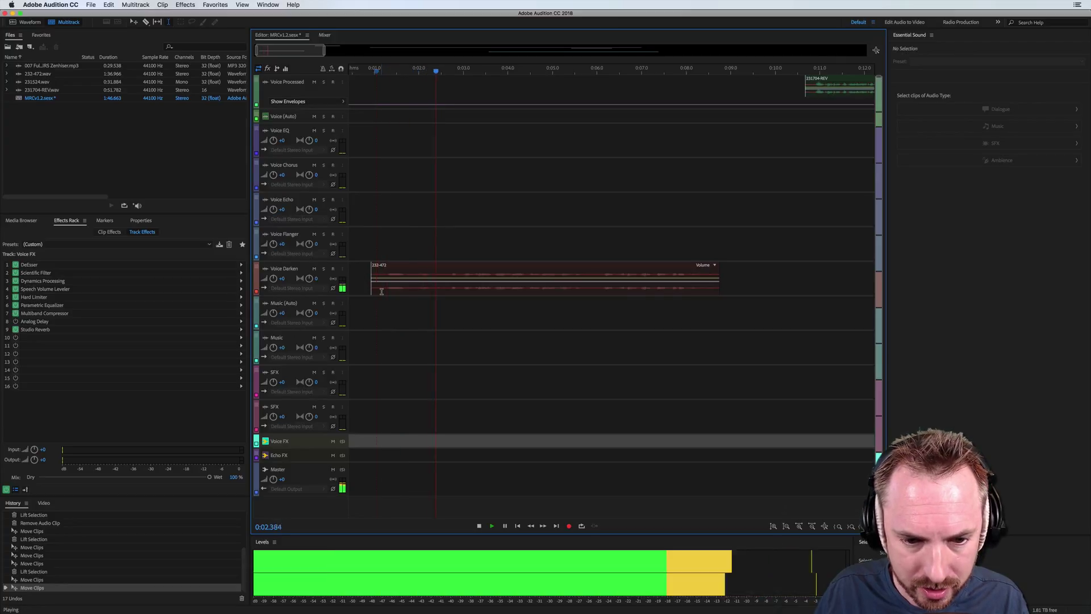
{"action": "key", "text": "space"}
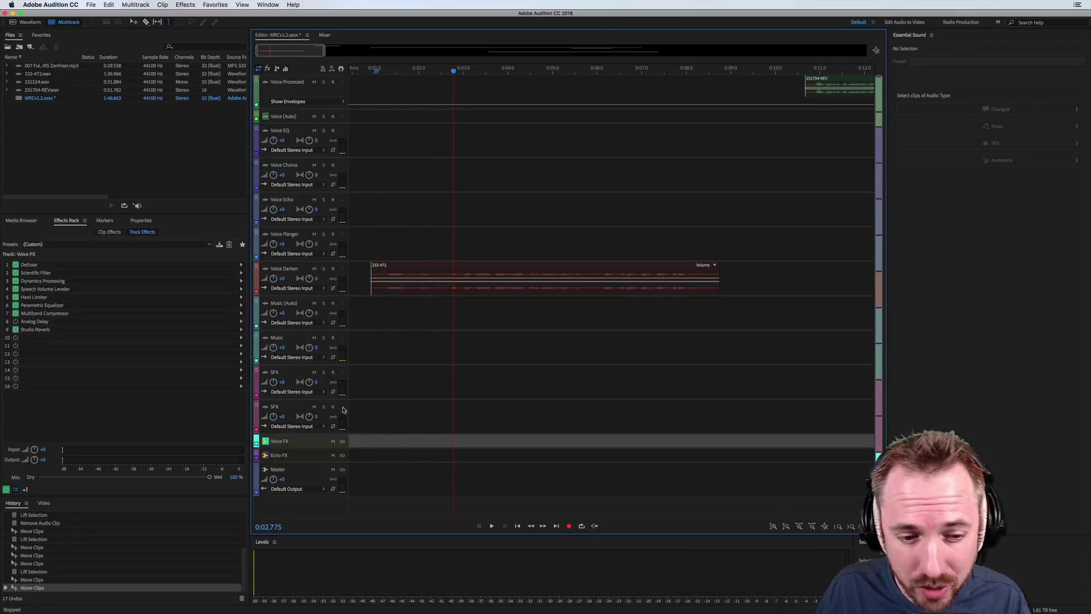
- Raise Studio Reverb's wet level to 62% and preview the darkened clip
{"action": "double_click", "coordinate": [43, 329]}
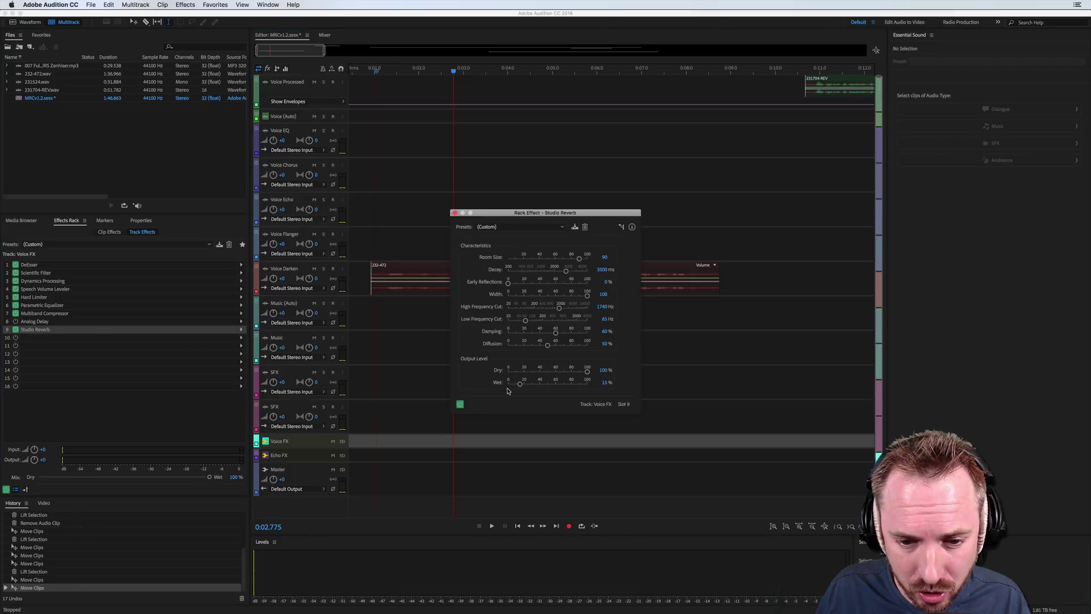
{"action": "left_click", "coordinate": [371, 286]}
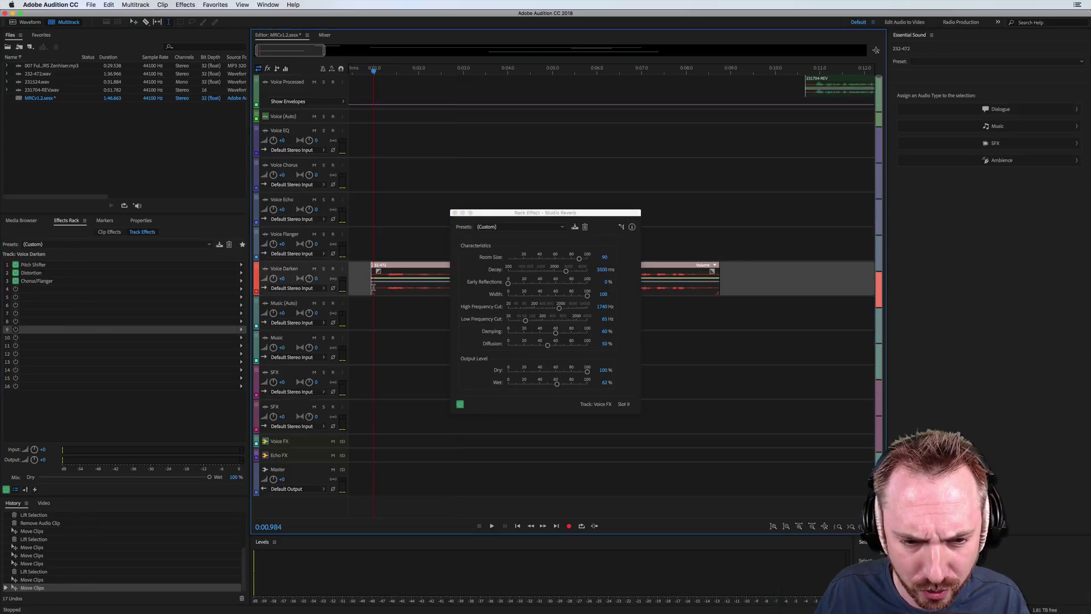
{"action": "key", "text": "space"}
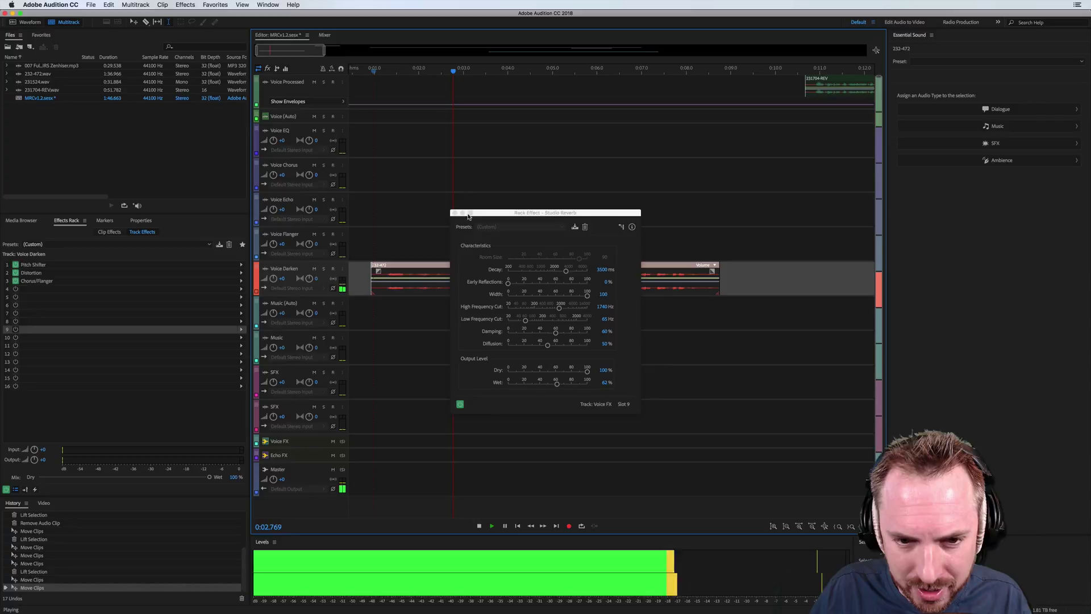
{"action": "key", "text": "space"}
{"action": "left_click", "coordinate": [456, 213]}
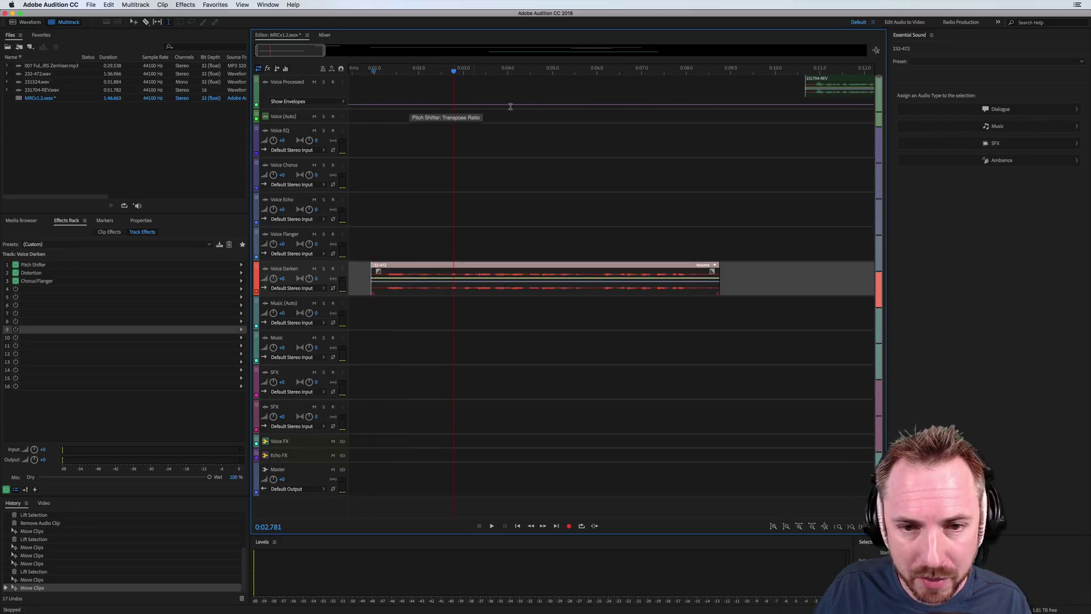
{"action": "scroll", "coordinate": [806, 107], "scroll_direction": "right", "scroll_amount": 5}
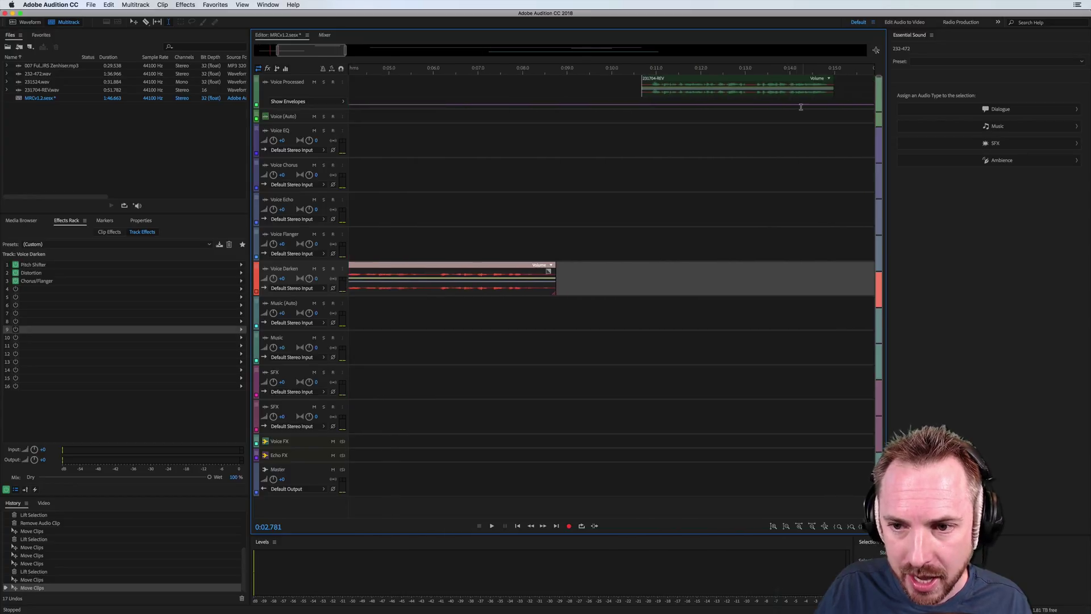
{"action": "scroll", "coordinate": [807, 107], "scroll_direction": "left", "scroll_amount": 3}
{"action": "scroll", "coordinate": [807, 107], "scroll_direction": "left", "scroll_amount": 3}
- Move the voice clip to Voice Processed and enable its Pitch Shifter
{"action": "left_click_drag", "start_coordinate": [394, 270], "coordinate": [382, 78]}
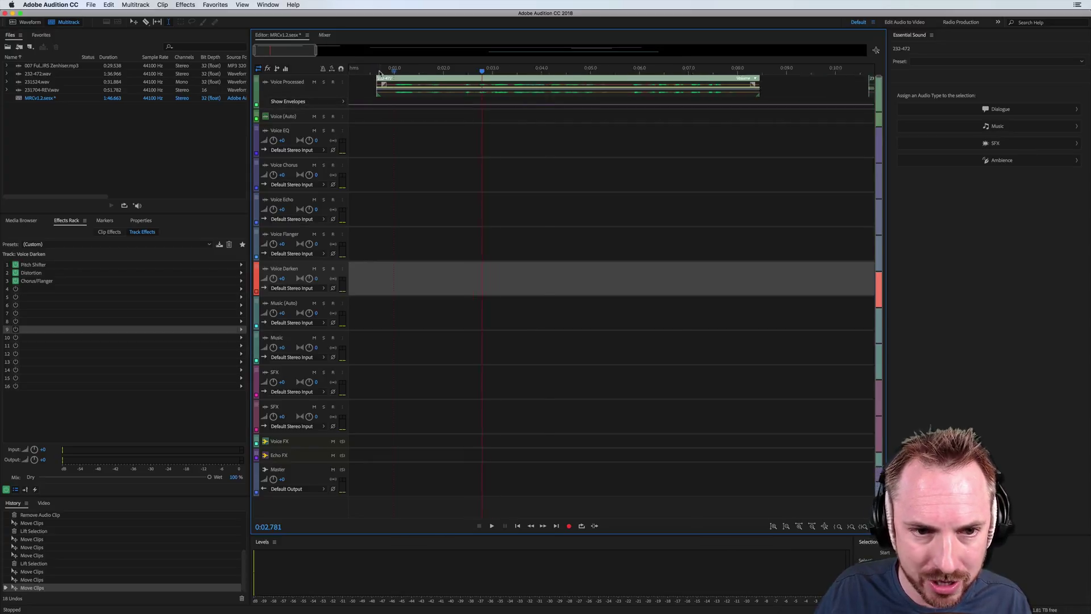
{"action": "scroll", "coordinate": [381, 83], "scroll_direction": "up", "scroll_amount": 5}
{"action": "left_click", "coordinate": [418, 92]}
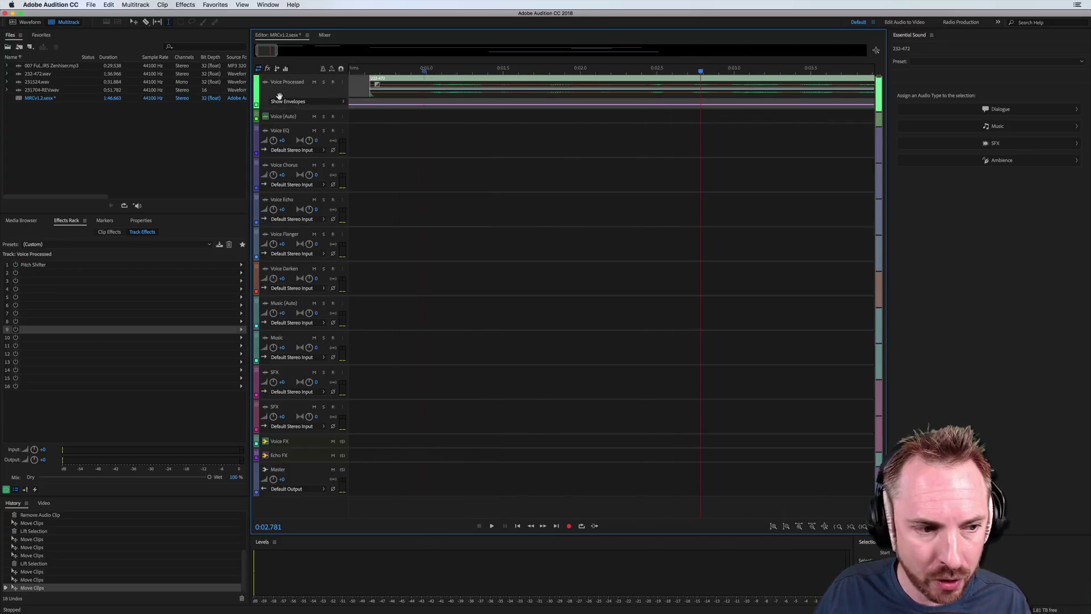
{"action": "left_click", "coordinate": [16, 266]}
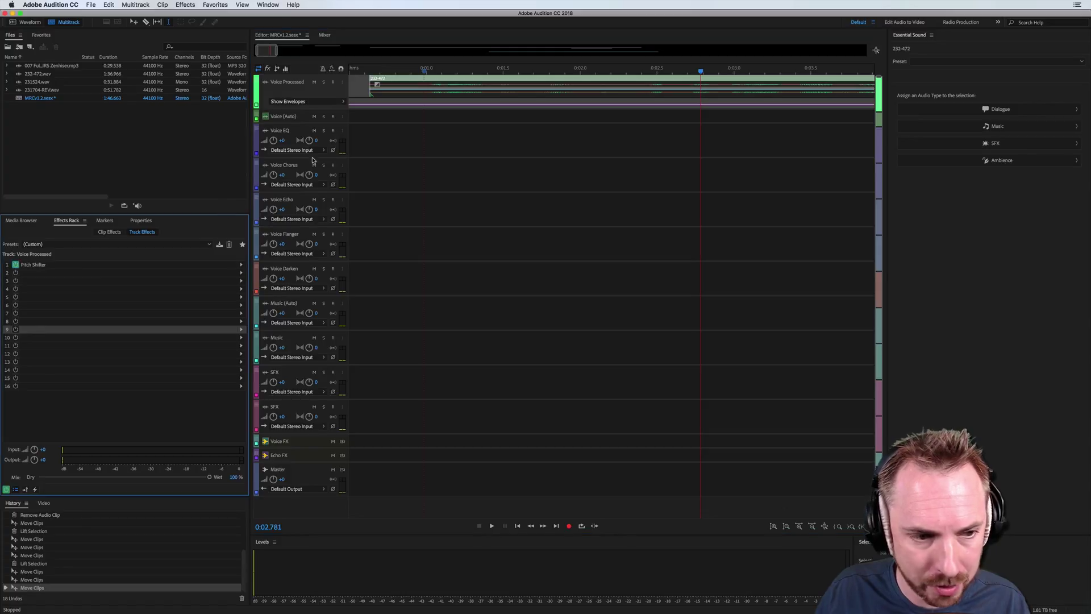
- Add keyframes to shape a pitch automation curve, then play it back
{"action": "left_click", "coordinate": [428, 105]}
{"action": "left_click_drag", "start_coordinate": [434, 105], "coordinate": [548, 108]}
{"action": "left_click", "coordinate": [454, 107]}
{"action": "left_click", "coordinate": [412, 117]}
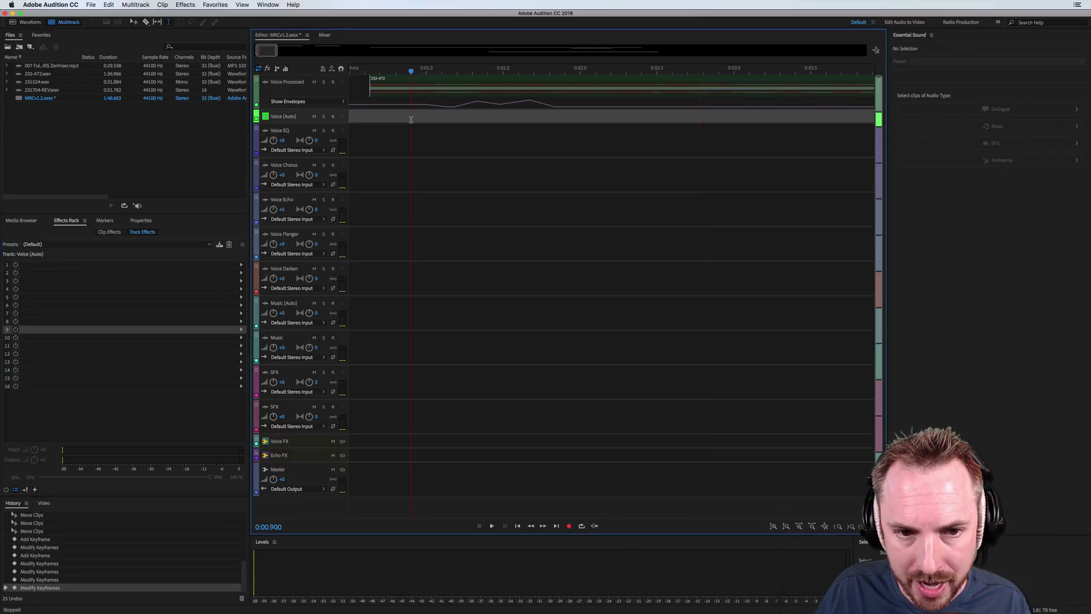
{"action": "key", "text": "space"}
{"action": "key", "text": "space"}
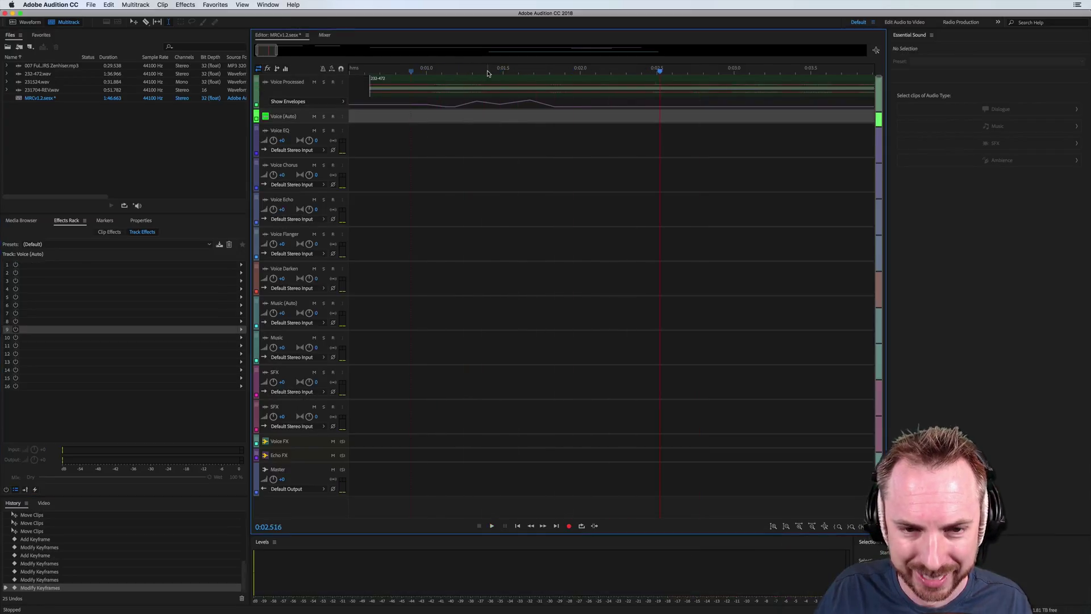
{"action": "scroll", "coordinate": [485, 74], "scroll_direction": "down", "scroll_amount": 3}
{"action": "scroll", "coordinate": [487, 73], "scroll_direction": "down", "scroll_amount": 1}
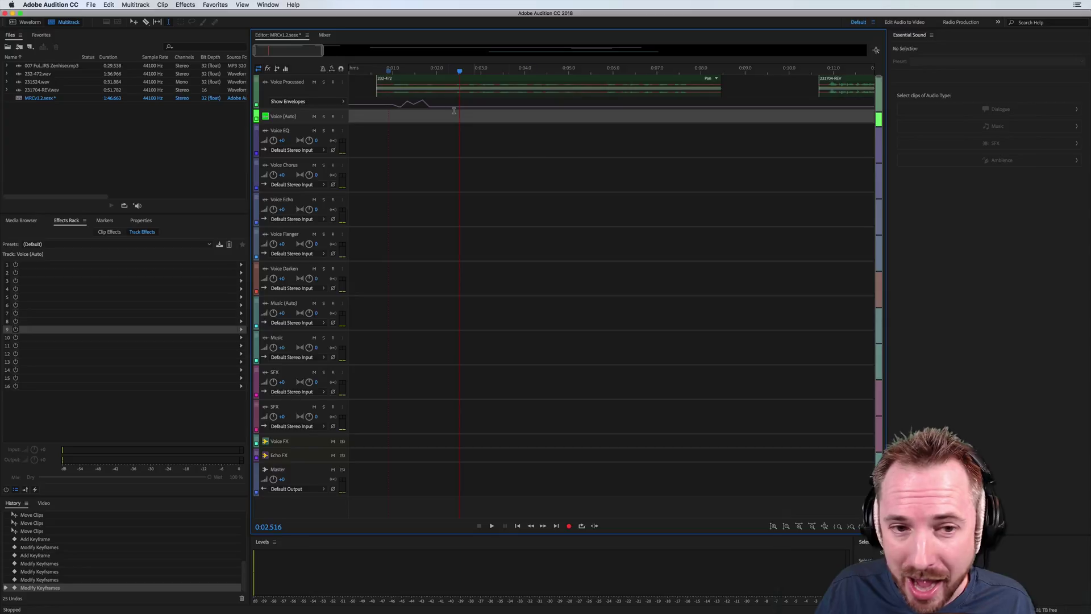
- Delete part of the voice clip, move the rest to Voice Echo, and play it
{"action": "left_click", "coordinate": [454, 91]}
{"action": "left_click_drag", "start_coordinate": [464, 85], "coordinate": [509, 92]}
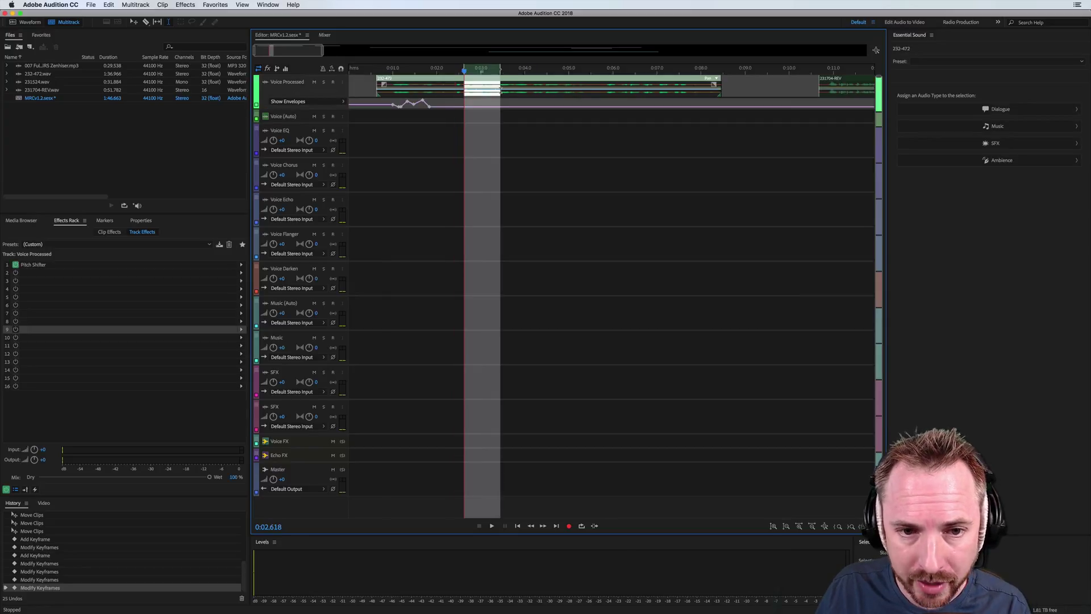
{"action": "key", "text": "Delete"}
{"action": "key", "text": "Delete"}
{"action": "mouse_move", "coordinate": [438, 96]}
{"action": "left_mouse_down"}
{"action": "mouse_move", "coordinate": [426, 318]}
{"action": "mouse_move", "coordinate": [397, 208]}
{"action": "left_mouse_up"}
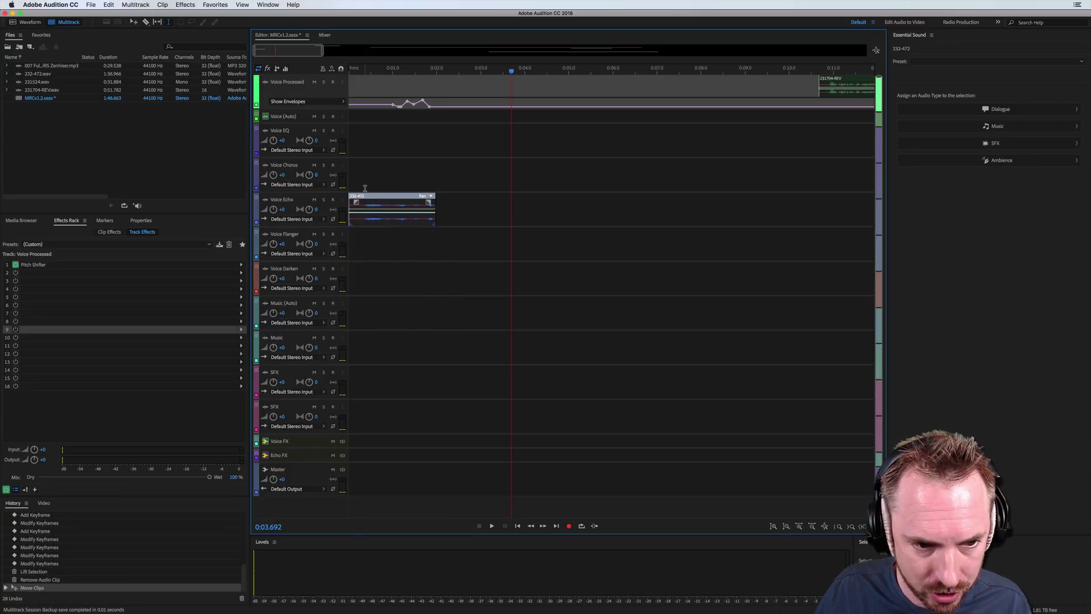
{"action": "left_click", "coordinate": [362, 187]}
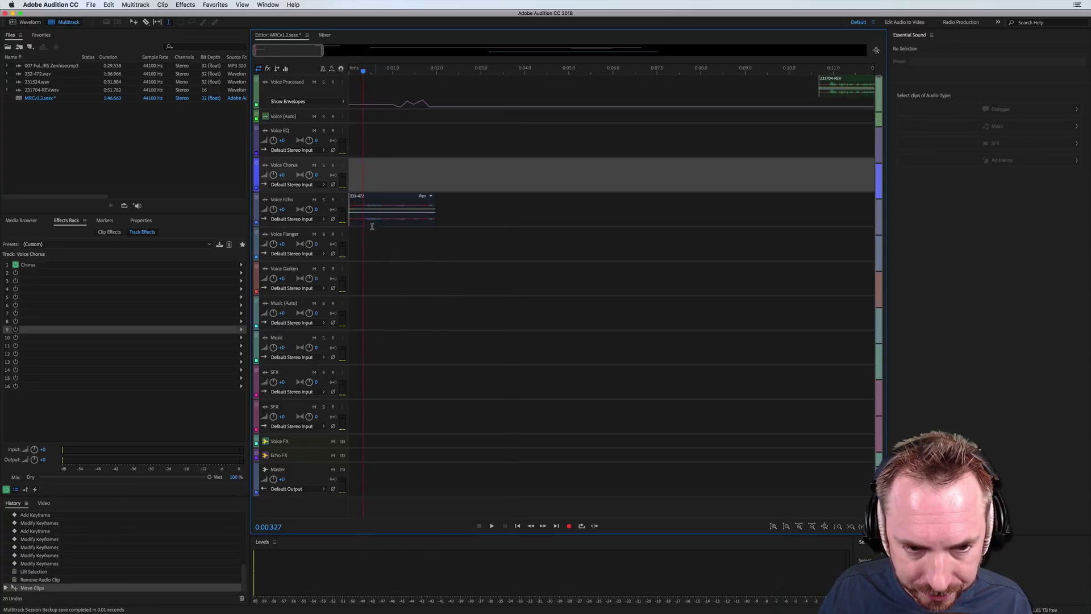
{"action": "key", "text": "space"}
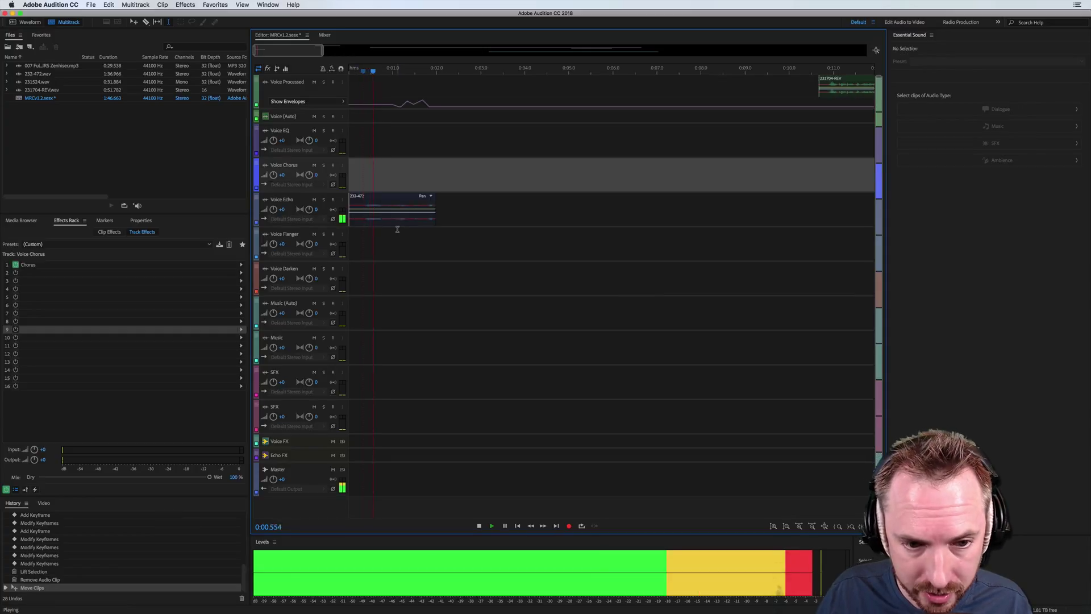
{"action": "key", "text": "space"}
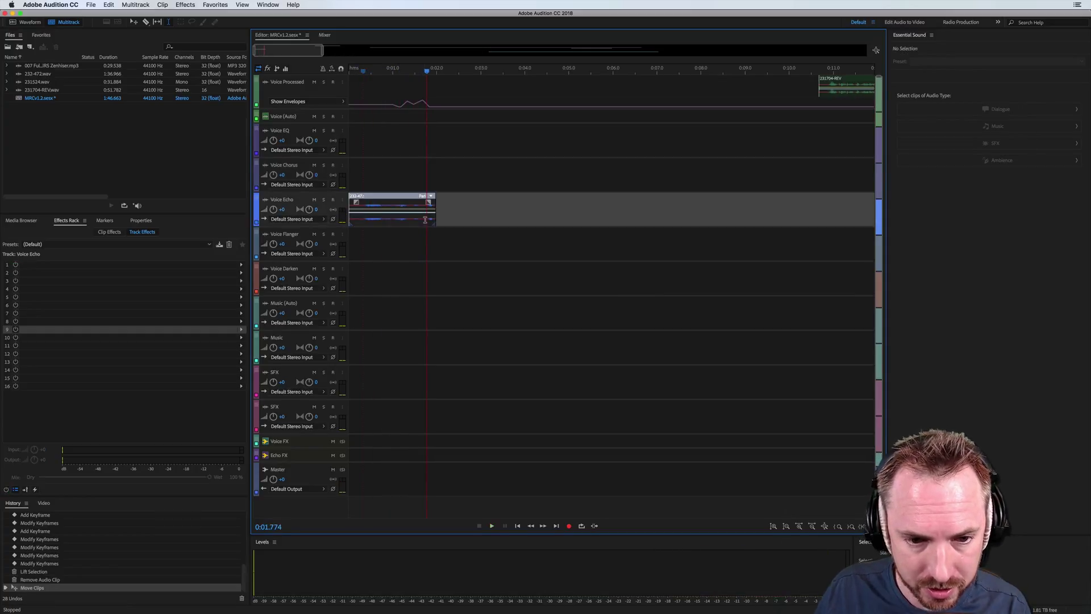
- Delete the echo clip's tail and play the trimmed clip
{"action": "left_click_drag", "start_coordinate": [422, 219], "coordinate": [473, 219]}
{"action": "key", "text": "Delete"}
{"action": "left_click", "coordinate": [362, 218]}
{"action": "key", "text": "space"}
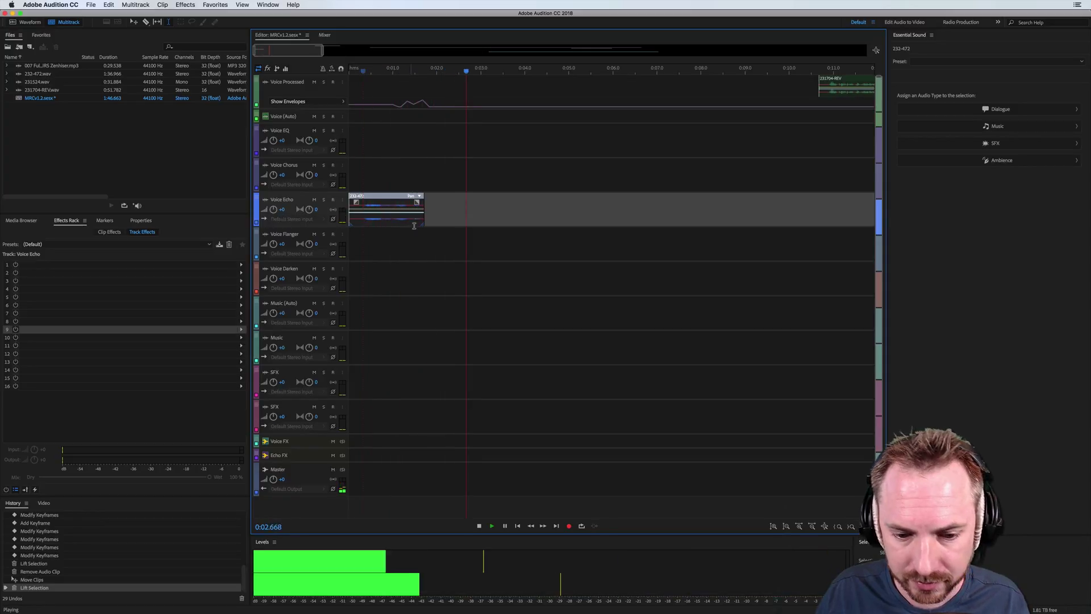
{"action": "key", "text": "space"}
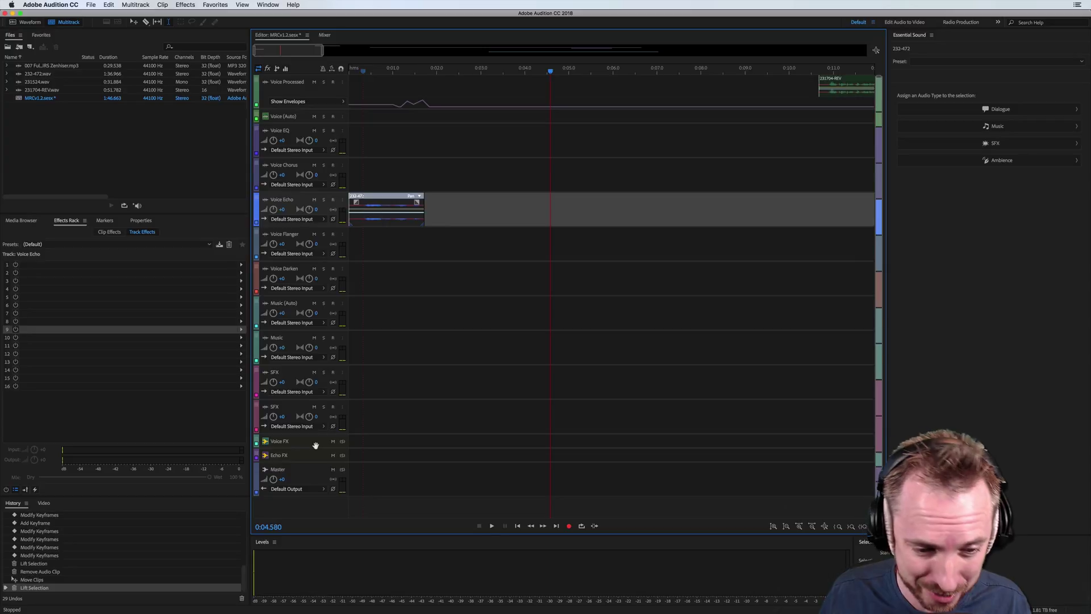
{"action": "scroll", "coordinate": [337, 448], "scroll_direction": "up", "scroll_amount": 2}
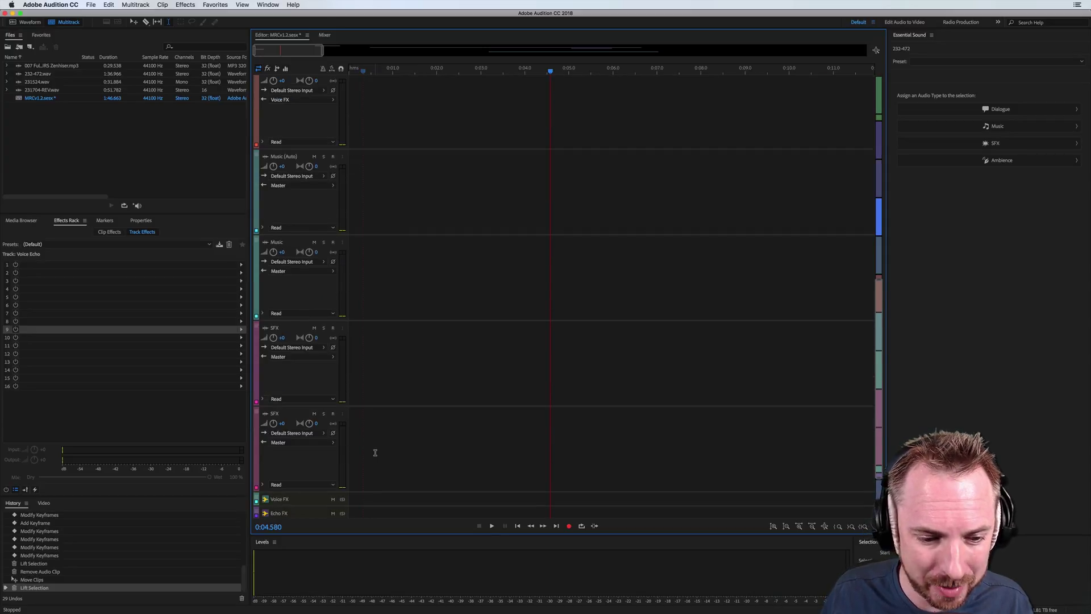
- Display the Voice FX bus reverb chain and play the session from the start
{"action": "left_click", "coordinate": [263, 428]}
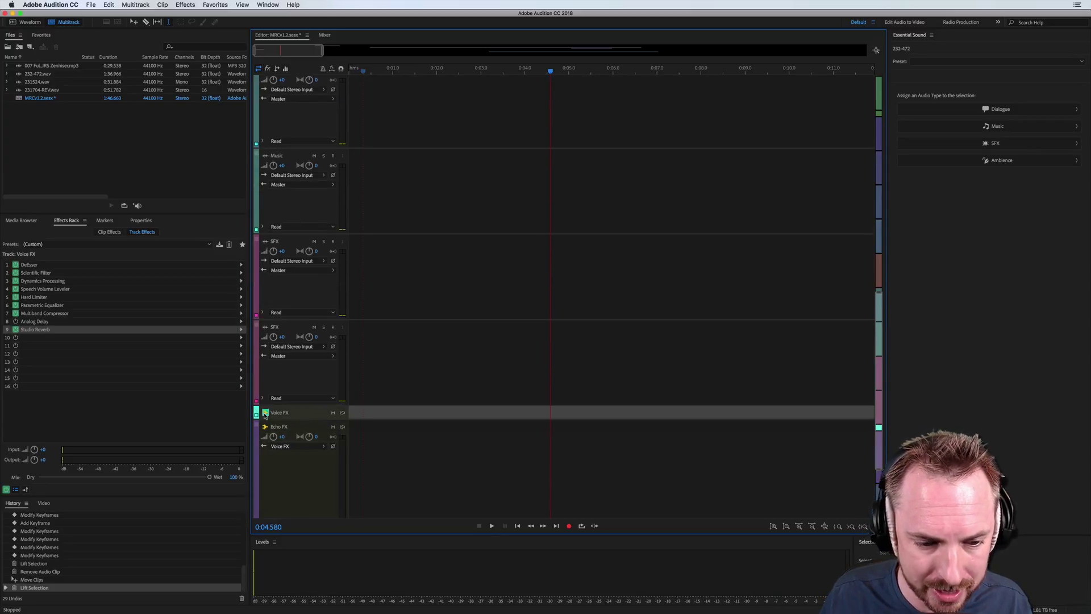
{"action": "scroll", "coordinate": [330, 423], "scroll_direction": "down", "scroll_amount": 2}
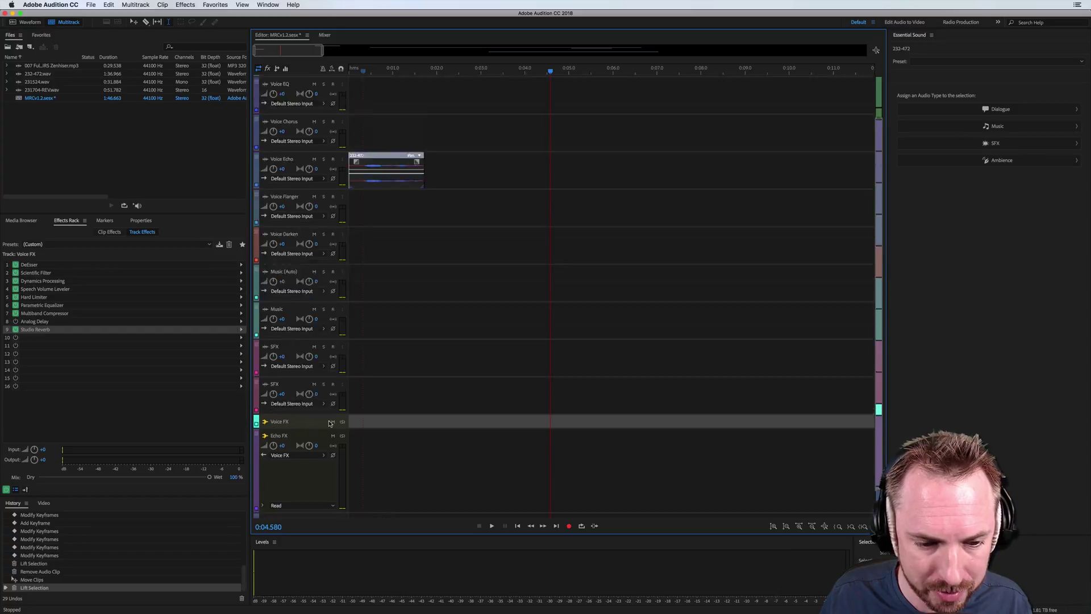
{"action": "scroll", "coordinate": [330, 422], "scroll_direction": "up", "scroll_amount": 2}
{"action": "scroll", "coordinate": [358, 420], "scroll_direction": "down", "scroll_amount": 1}
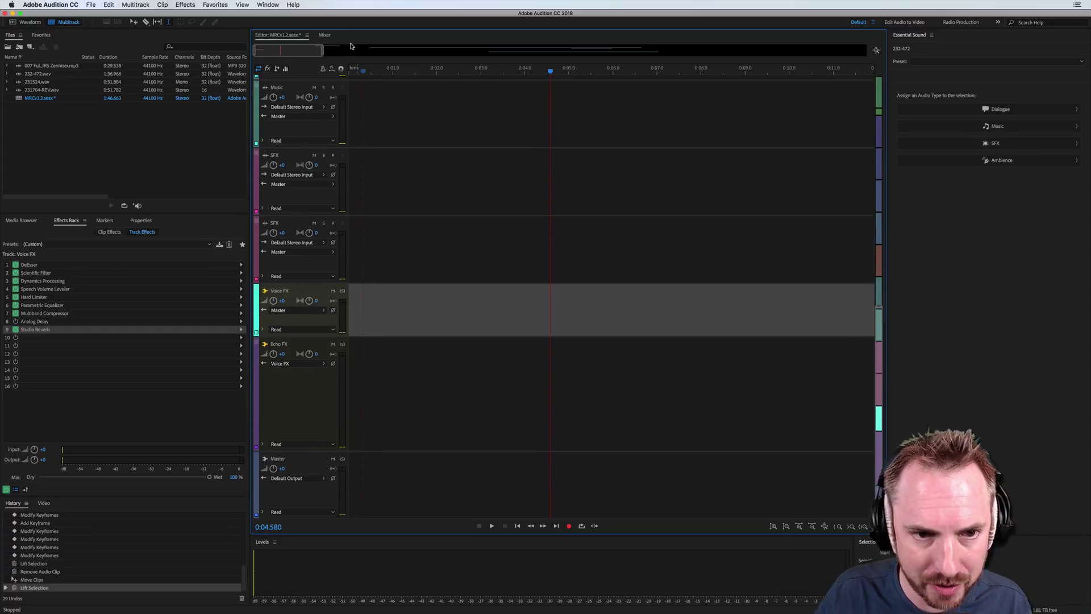
{"action": "left_click", "coordinate": [355, 69]}
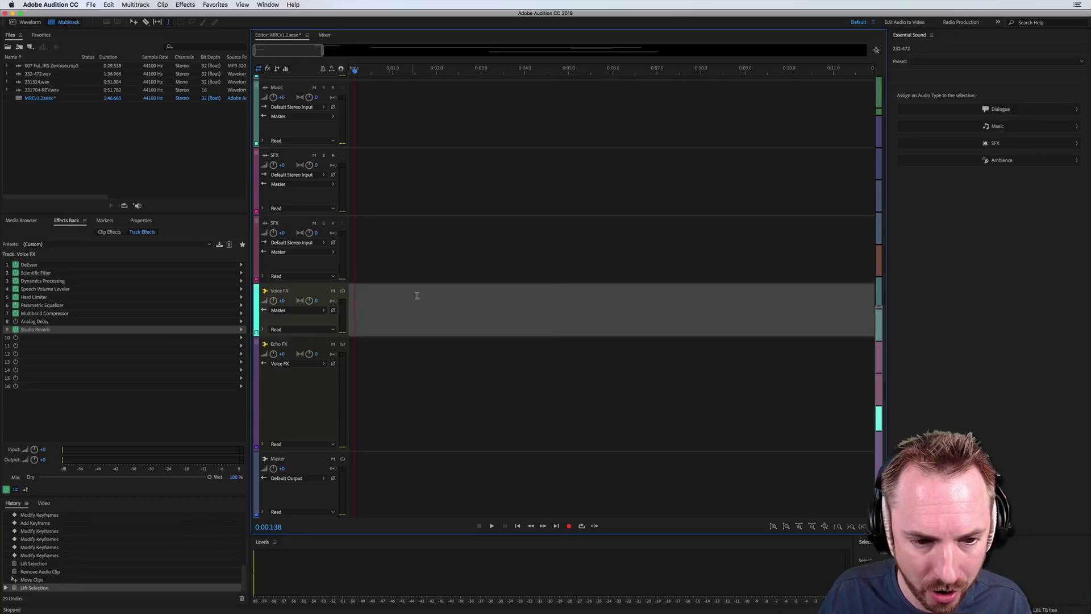
{"action": "key", "text": "space"}
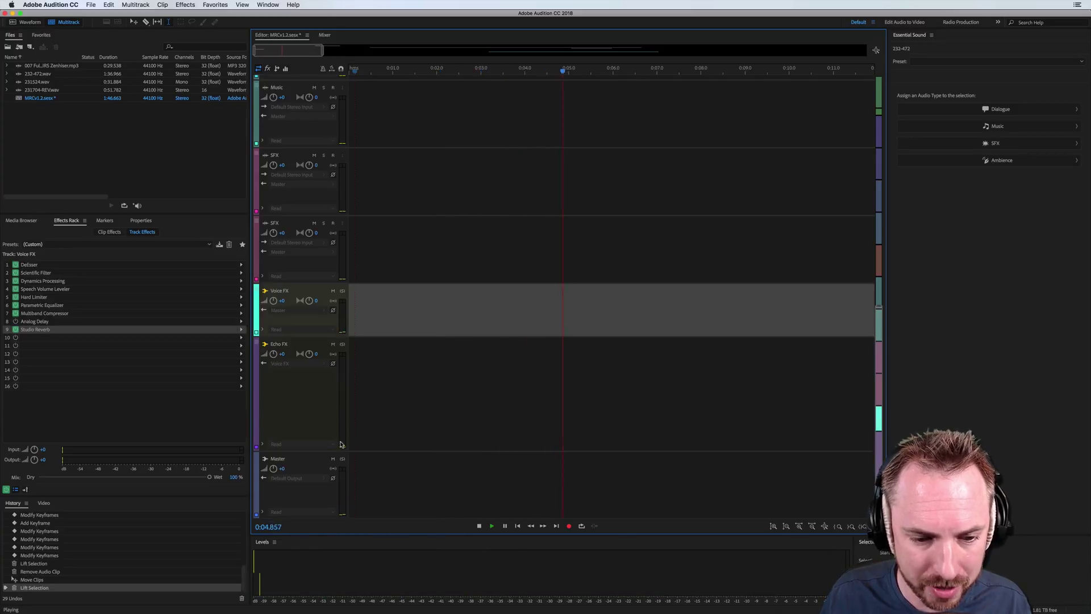
{"action": "key", "text": "space"}
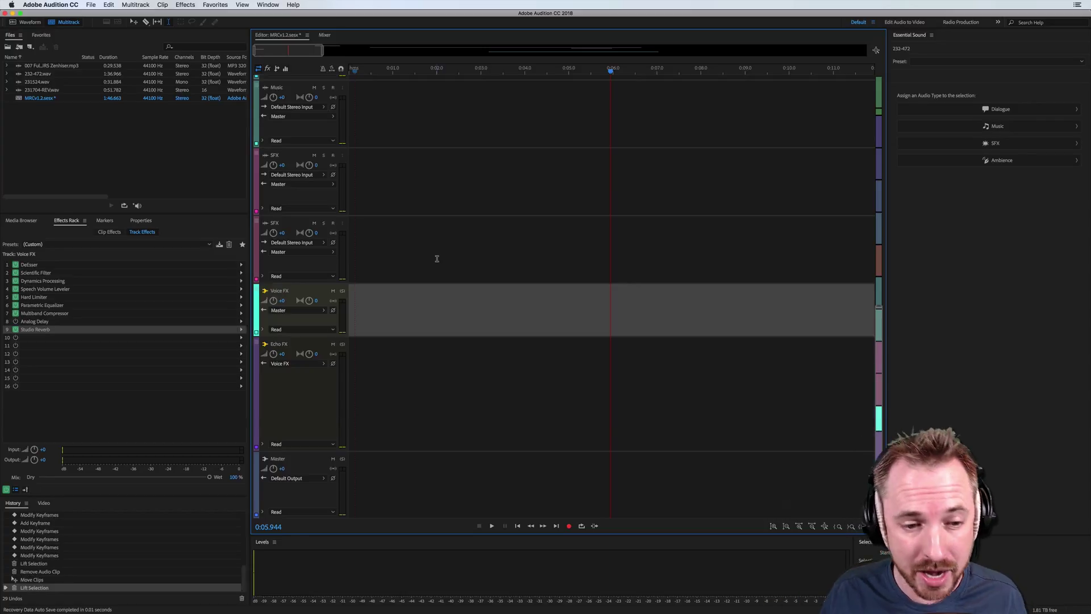
{"action": "scroll", "coordinate": [444, 122], "scroll_direction": "up", "scroll_amount": 5}
{"action": "scroll", "coordinate": [435, 71], "scroll_direction": "down", "scroll_amount": 2}
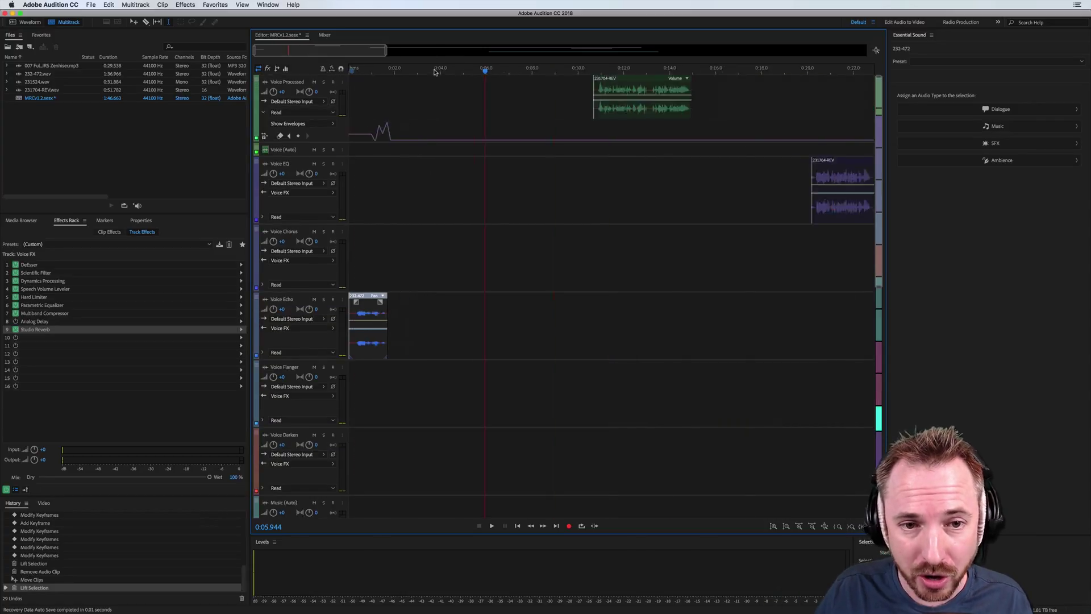
{"action": "scroll", "coordinate": [435, 72], "scroll_direction": "down", "scroll_amount": 2}
{"action": "scroll", "coordinate": [429, 251], "scroll_direction": "down", "scroll_amount": 5}
{"action": "scroll", "coordinate": [428, 251], "scroll_direction": "down", "scroll_amount": 5}
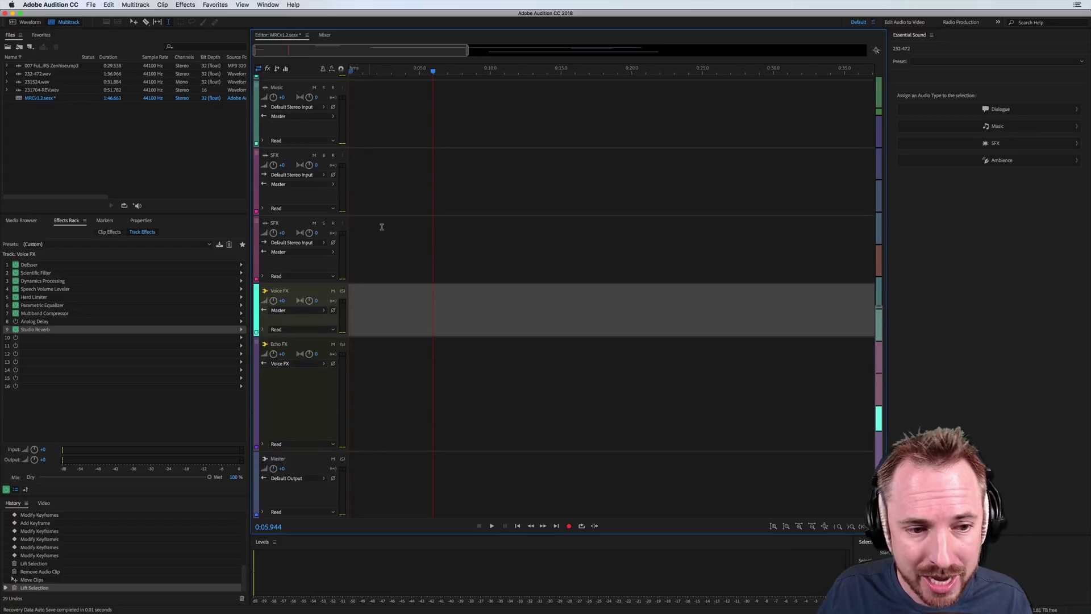
{"action": "scroll", "coordinate": [381, 226], "scroll_direction": "up", "scroll_amount": 5}
{"action": "scroll", "coordinate": [378, 227], "scroll_direction": "up", "scroll_amount": 5}
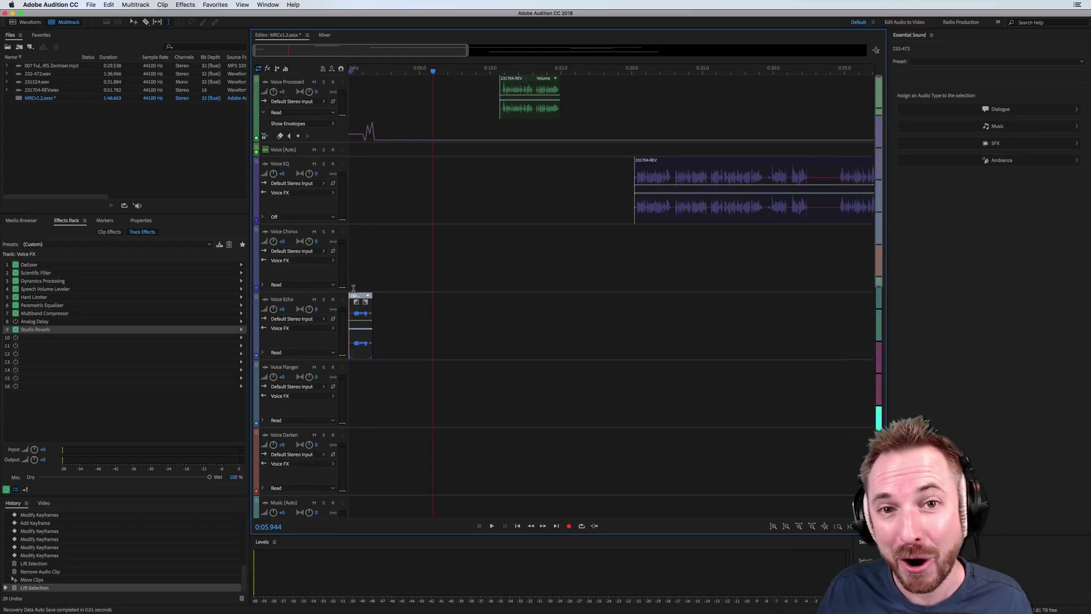